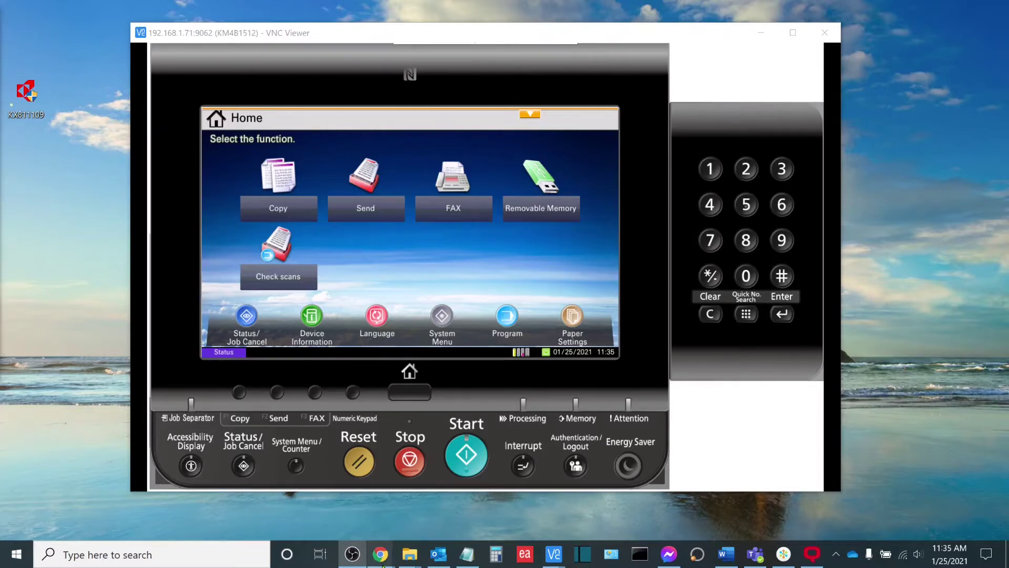
Step: Load the copier's Command Center RX page at 192.168.1.71 in Chrome
{"action": "mouse_move", "coordinate": [381, 554]}
{"action": "left_click", "coordinate": [405, 534]}
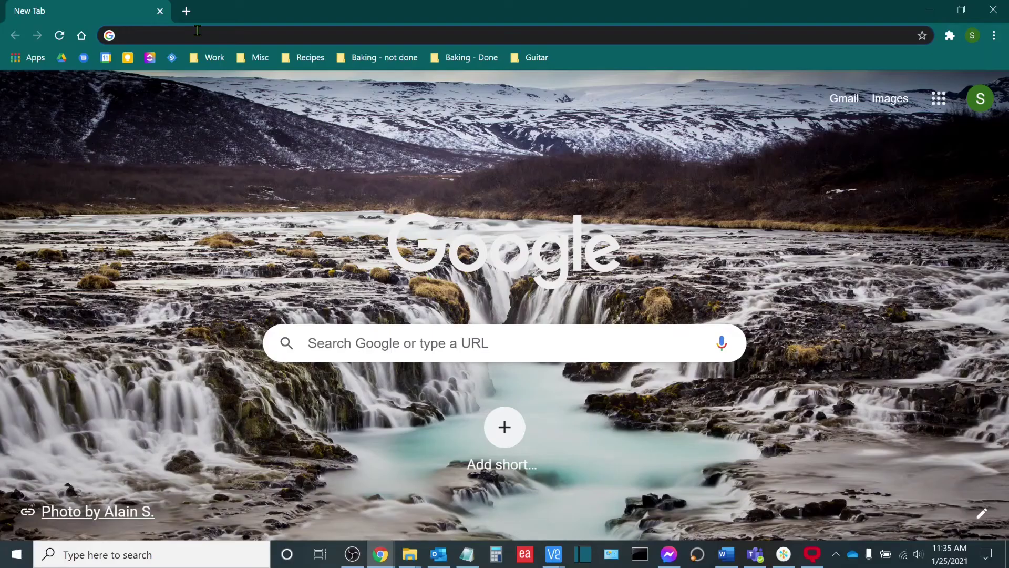
{"action": "left_click", "coordinate": [197, 33]}
{"action": "type", "text": "192."}
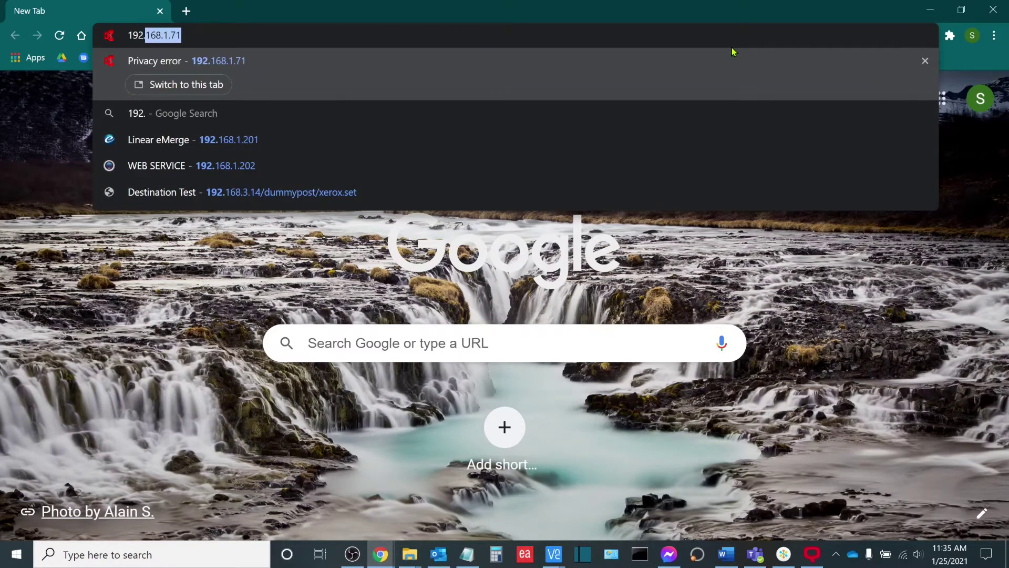
{"action": "key", "text": "Return"}
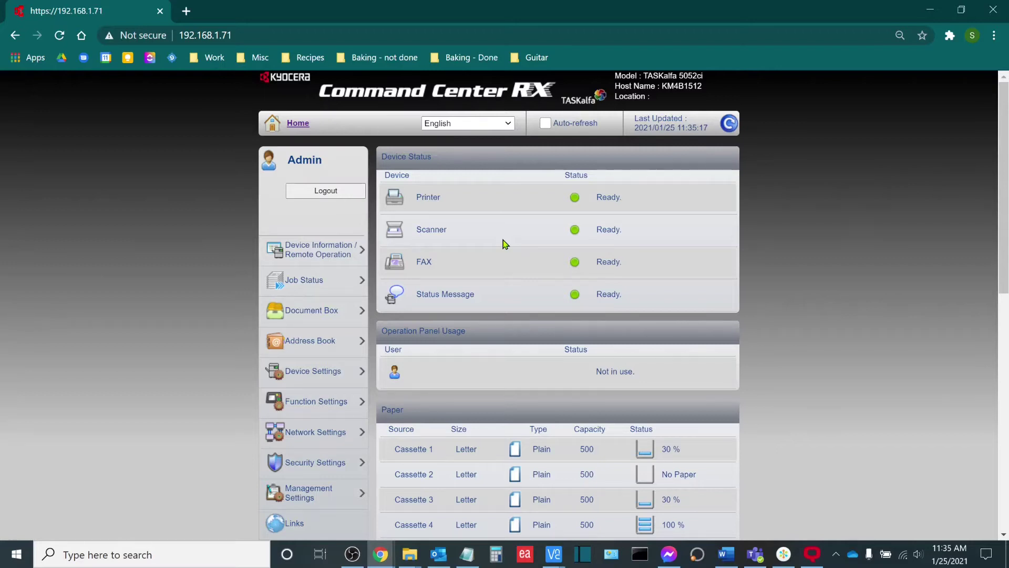
Step: Log out, then log back in with the Admin user name and the admin password
{"action": "left_click", "coordinate": [326, 191]}
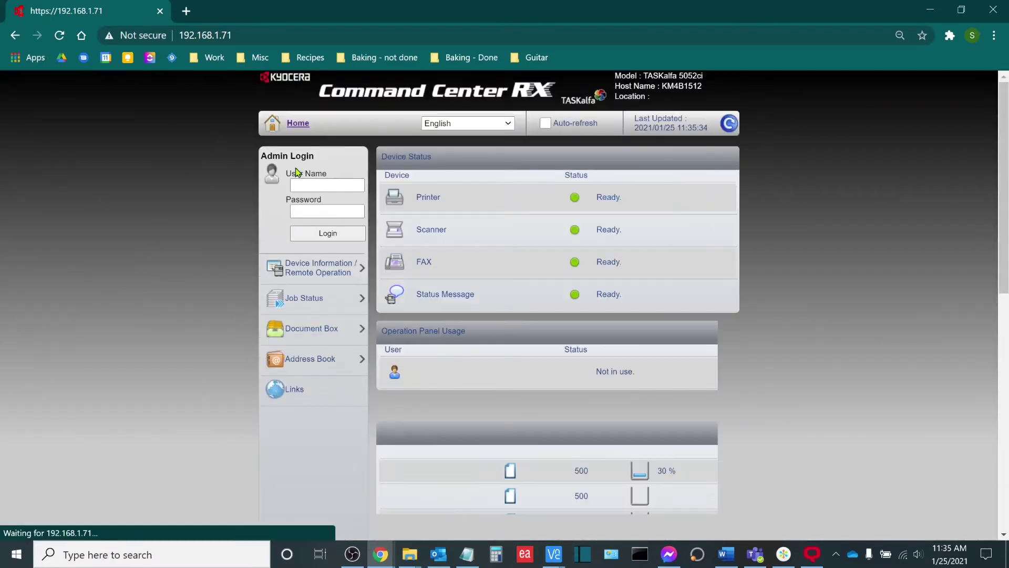
{"action": "double_click", "coordinate": [261, 157]}
{"action": "left_click", "coordinate": [308, 159]}
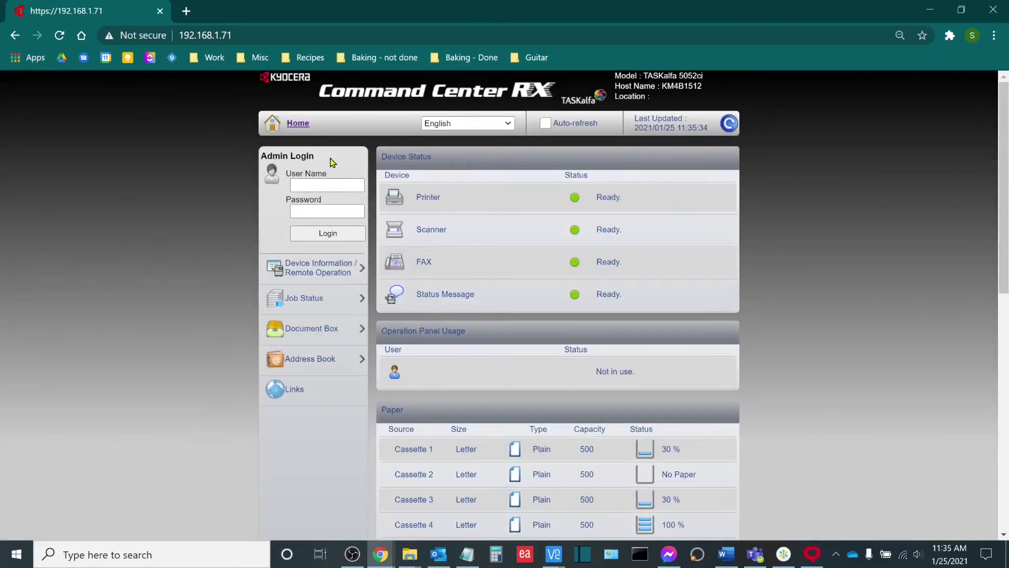
{"action": "left_click_drag", "start_coordinate": [261, 156], "coordinate": [314, 156]}
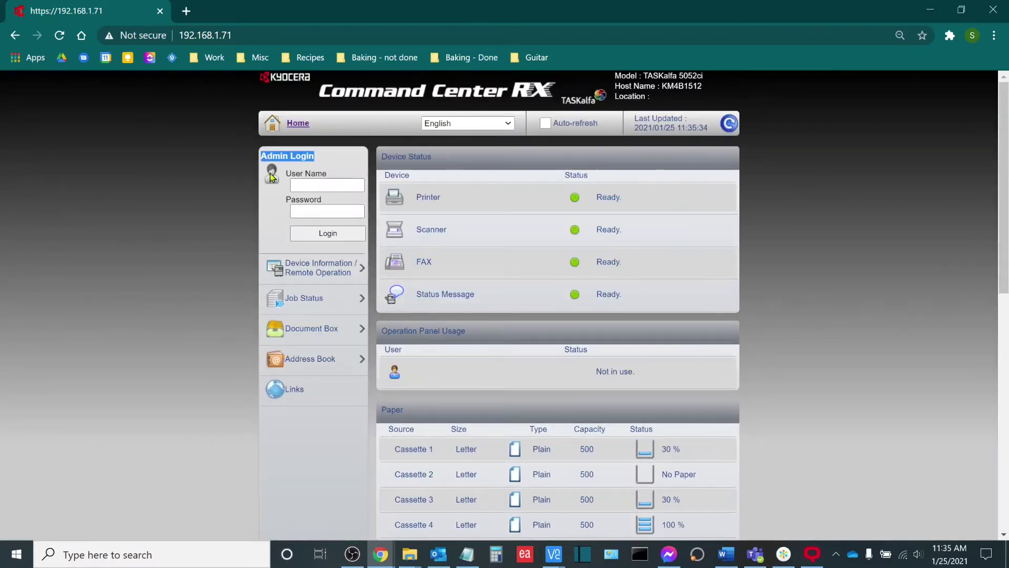
{"action": "left_click", "coordinate": [334, 185]}
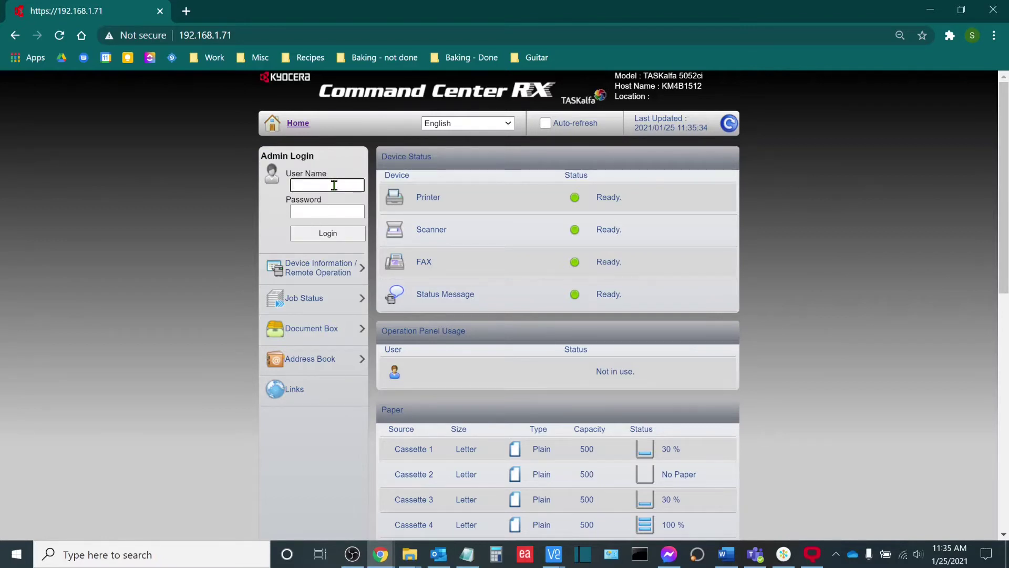
{"action": "type", "text": "Admin"}
{"action": "key", "text": "Tab"}
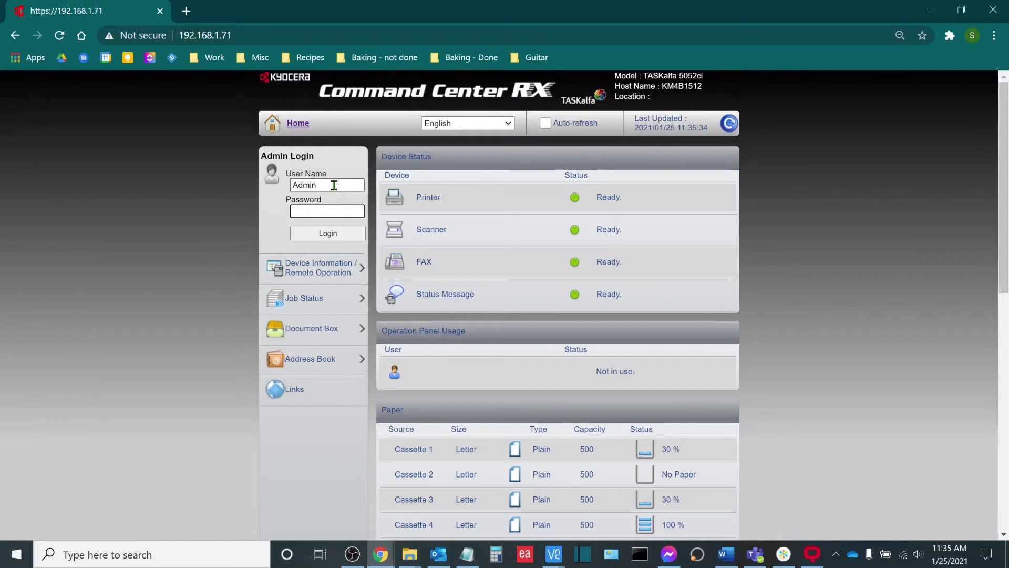
{"action": "type", "text": "Admin"}
{"action": "key", "text": "Return"}
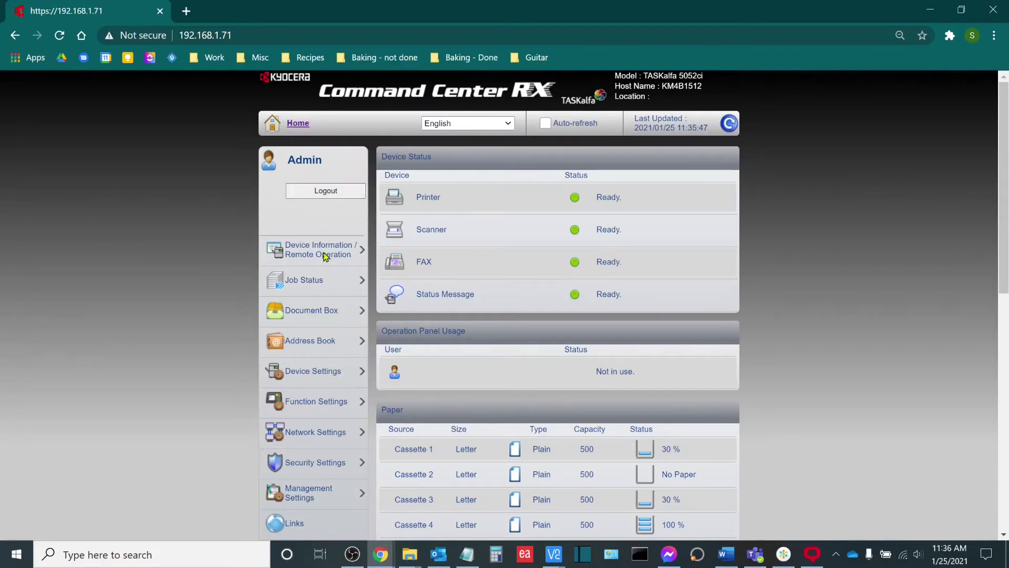
Step: Go to Management Settings > Job Accounting to see the local account list
{"action": "scroll", "coordinate": [330, 273], "scroll_direction": "down", "scroll_amount": 2}
{"action": "left_click", "coordinate": [306, 434]}
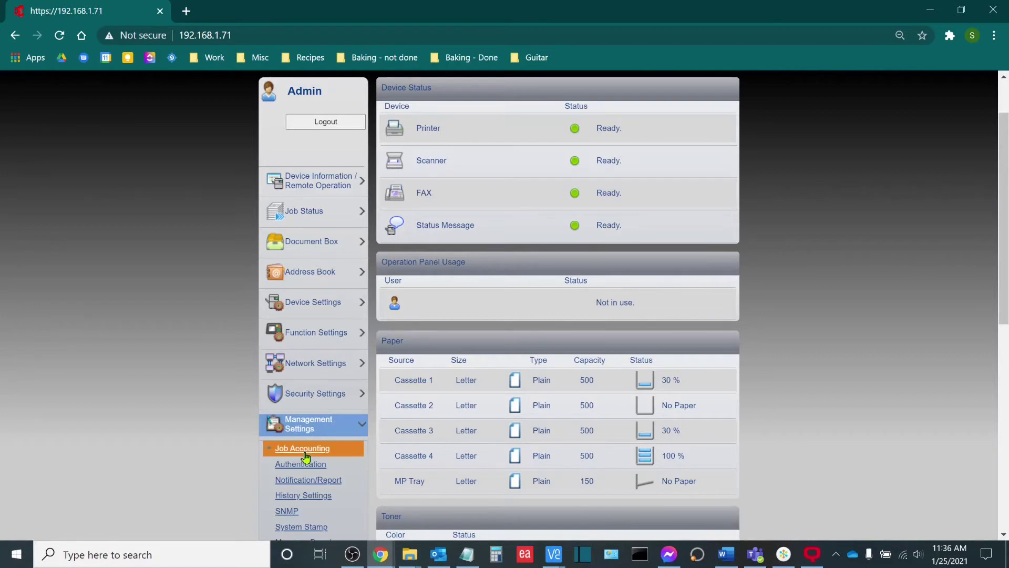
{"action": "left_click", "coordinate": [303, 447]}
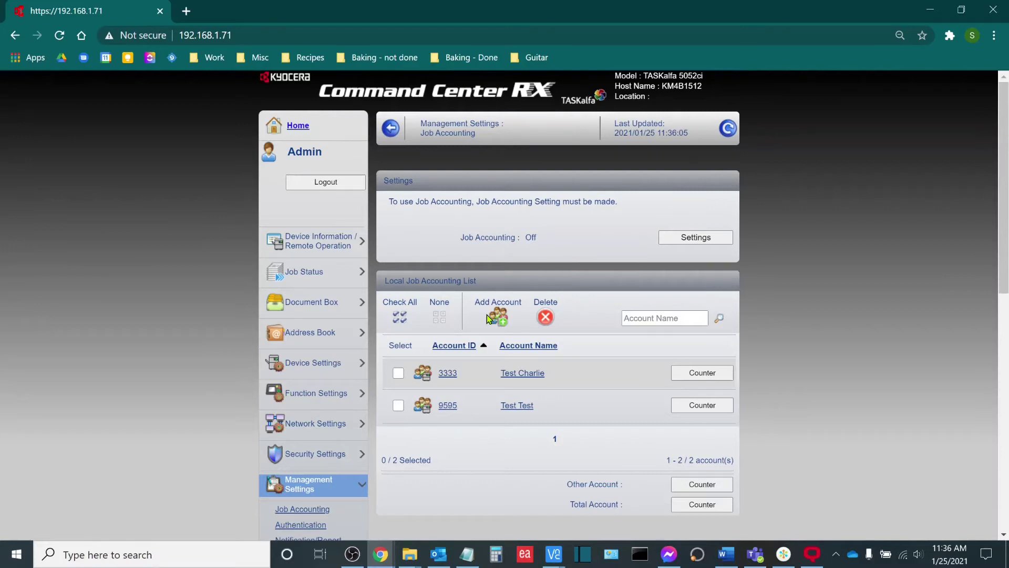
Step: Add a local account named 'Test beta' with its four-digit account ID and save it
{"action": "left_click", "coordinate": [493, 317]}
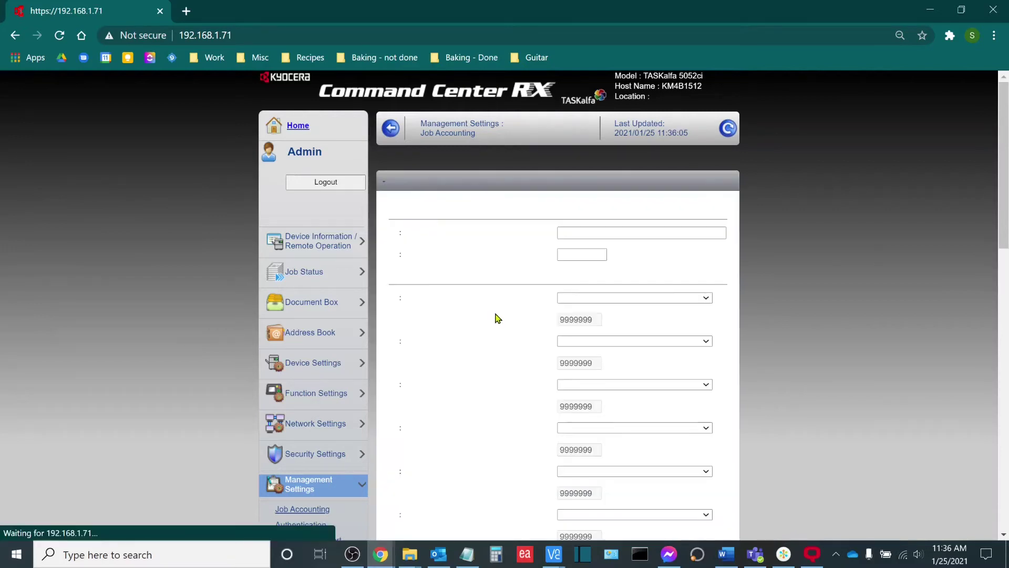
{"action": "left_click", "coordinate": [588, 234]}
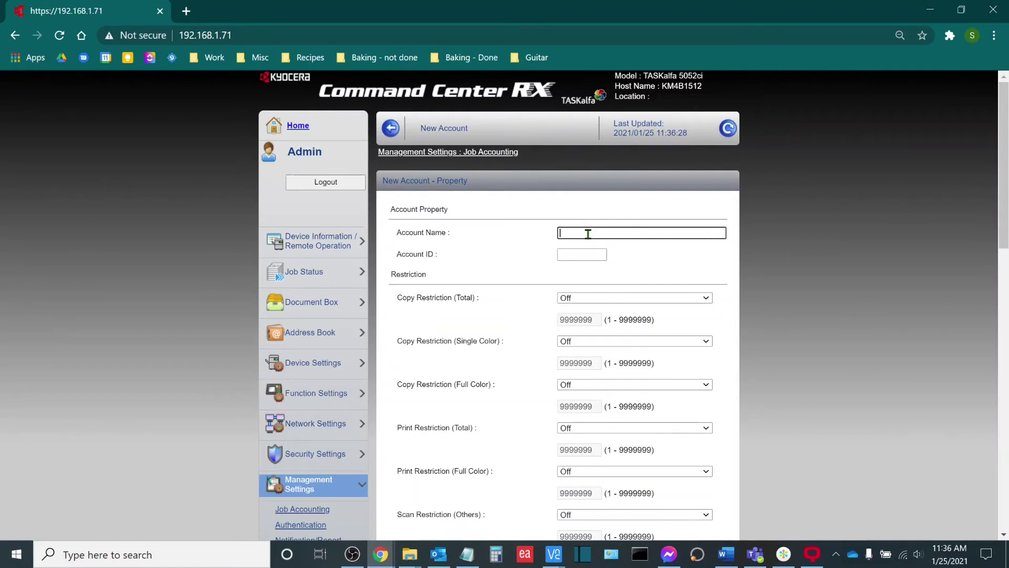
{"action": "type", "text": "Test beta"}
{"action": "left_click", "coordinate": [591, 254]}
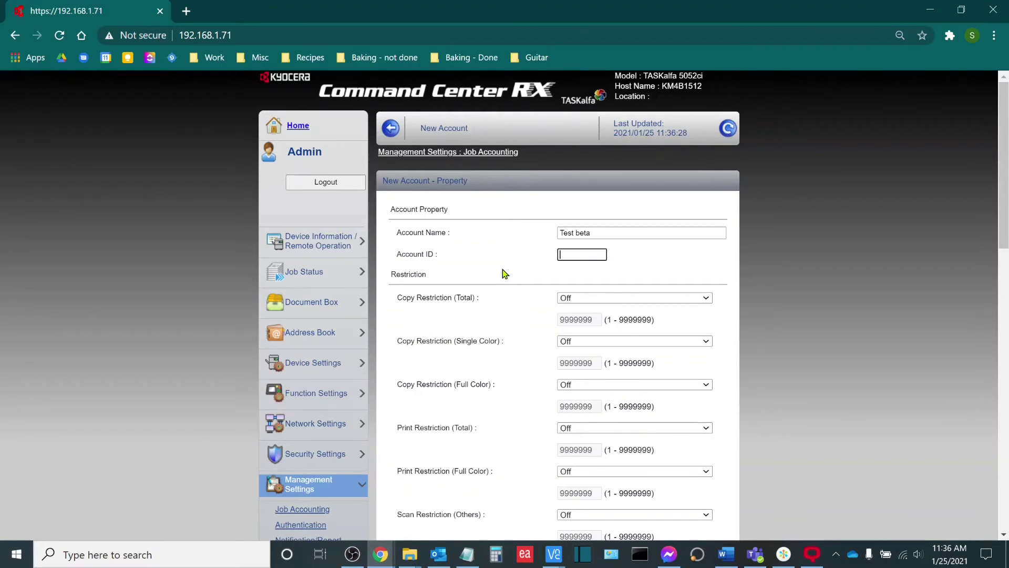
{"action": "type", "text": "5555"}
{"action": "key", "text": "Return"}
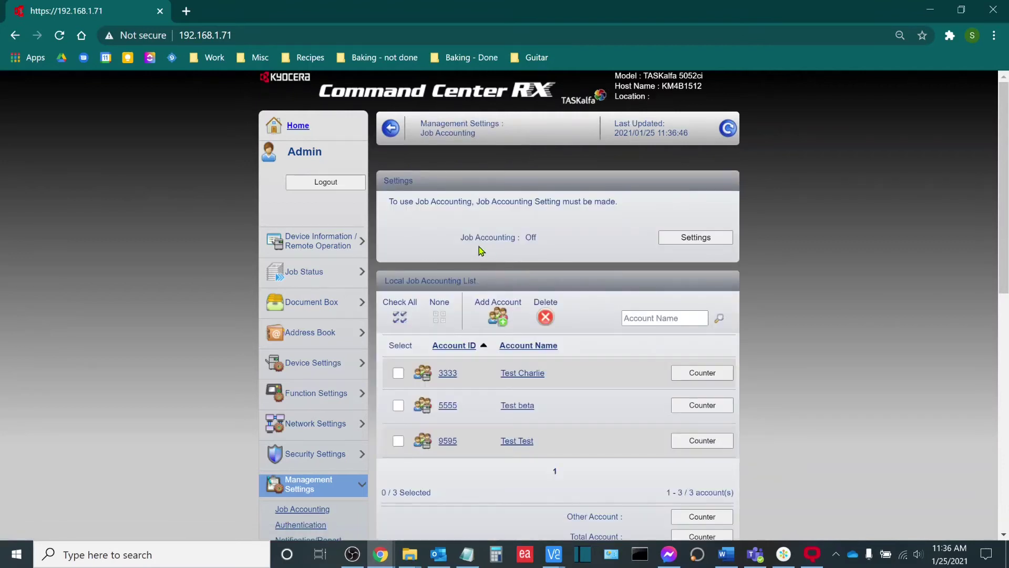
{"action": "left_click_drag", "start_coordinate": [464, 237], "coordinate": [547, 240]}
{"action": "left_click", "coordinate": [545, 241]}
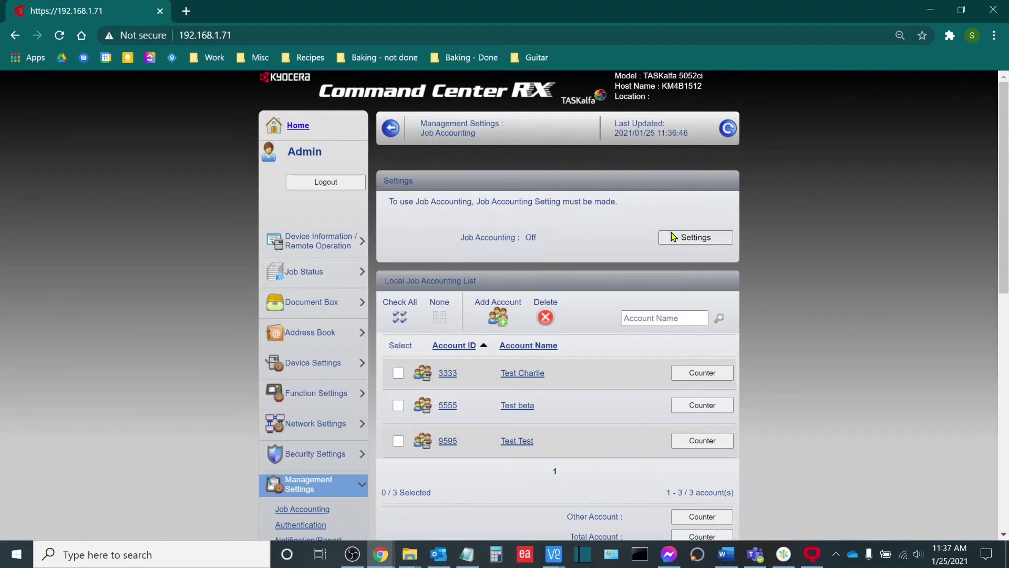
Step: Set Job Accounting to On in the Job Accounting Settings and submit
{"action": "left_click", "coordinate": [689, 237]}
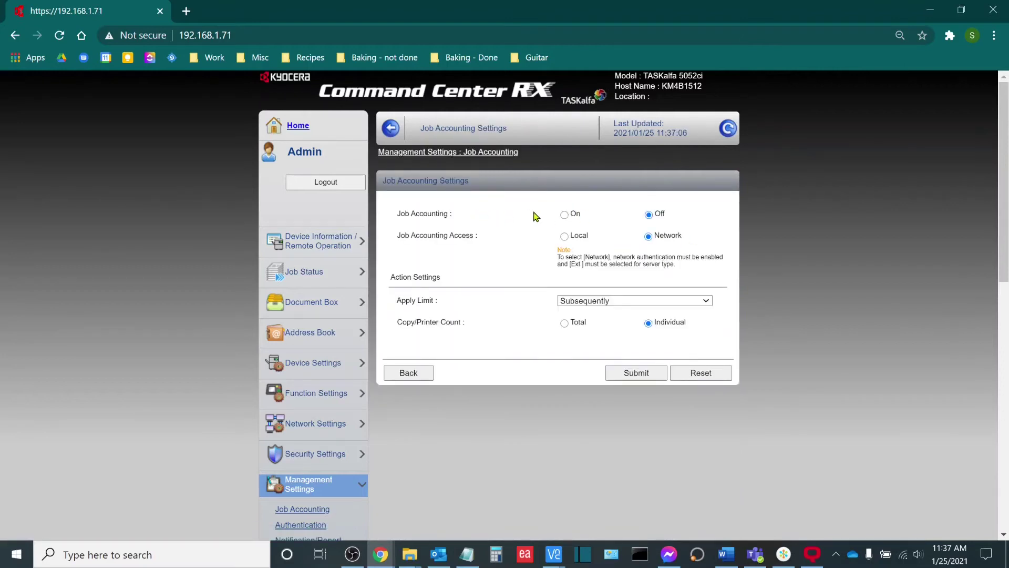
{"action": "left_click", "coordinate": [565, 214]}
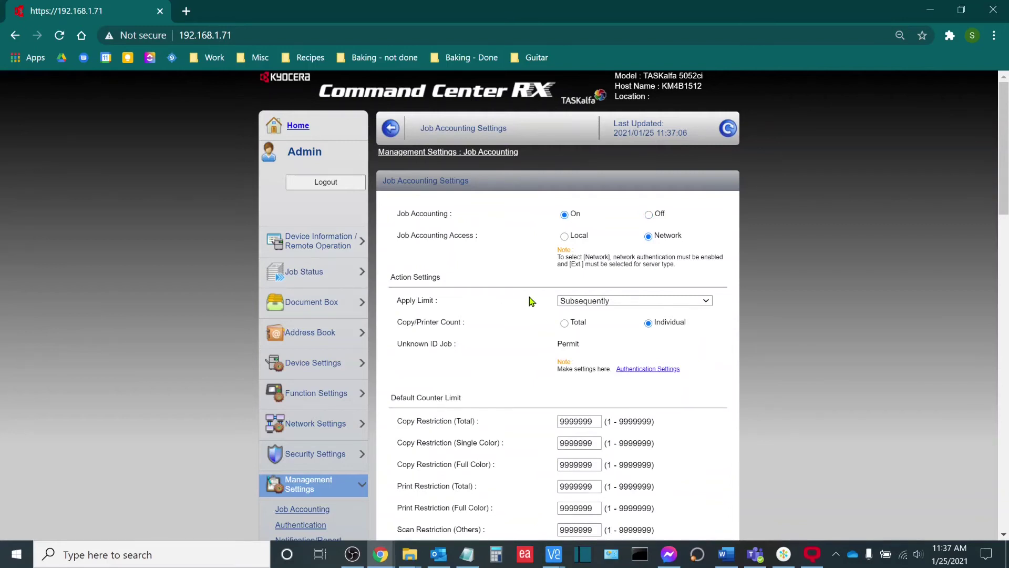
{"action": "scroll", "coordinate": [531, 302], "scroll_direction": "down", "scroll_amount": 3}
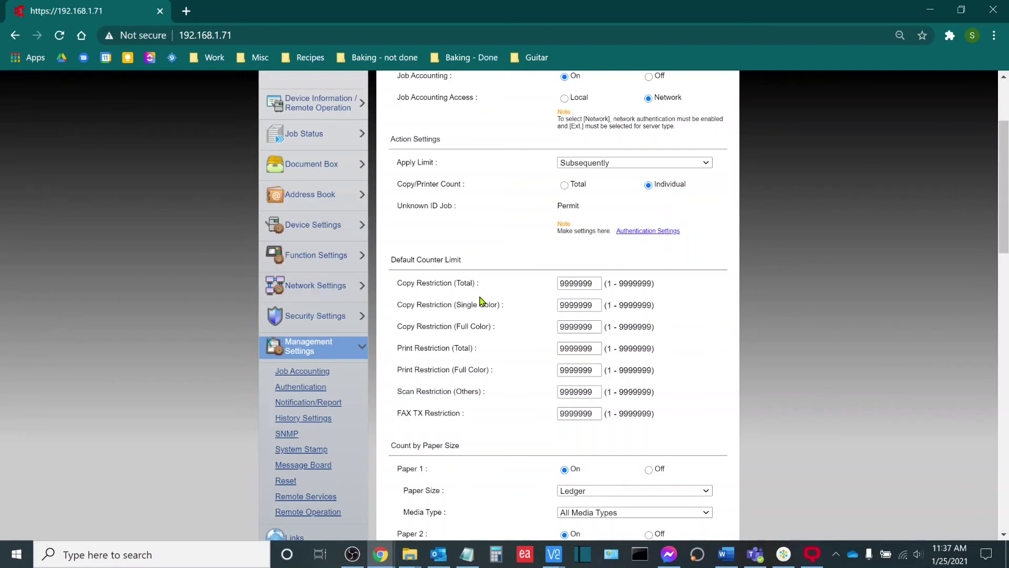
{"action": "scroll", "coordinate": [480, 300], "scroll_direction": "down", "scroll_amount": 7}
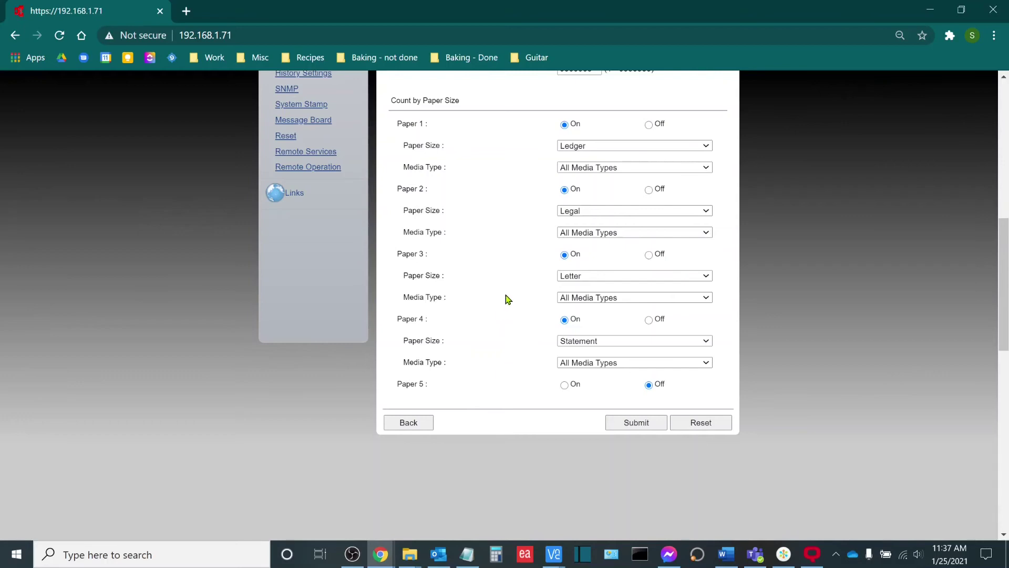
{"action": "left_click", "coordinate": [617, 427]}
{"action": "scroll", "coordinate": [619, 410], "scroll_direction": "down", "scroll_amount": 5}
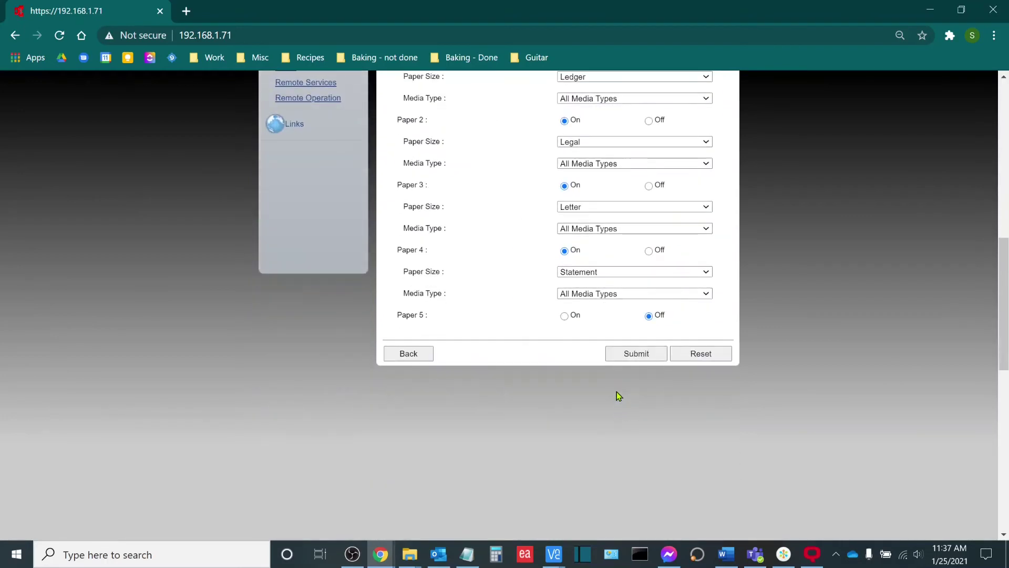
{"action": "left_click", "coordinate": [623, 359]}
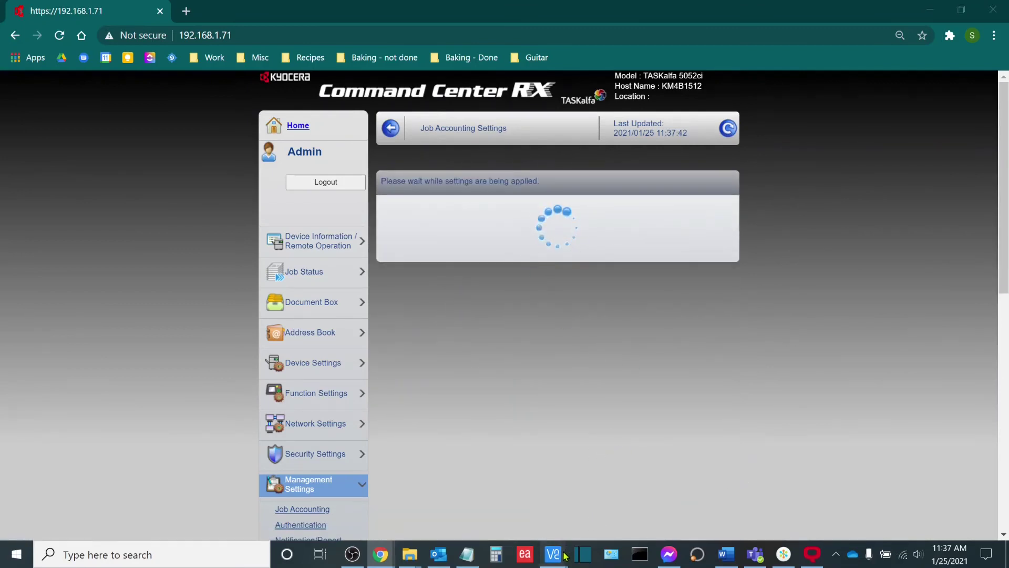
Step: Log in on the copier's remote panel with the Test beta account ID
{"action": "mouse_move", "coordinate": [557, 555]}
{"action": "left_click", "coordinate": [609, 500]}
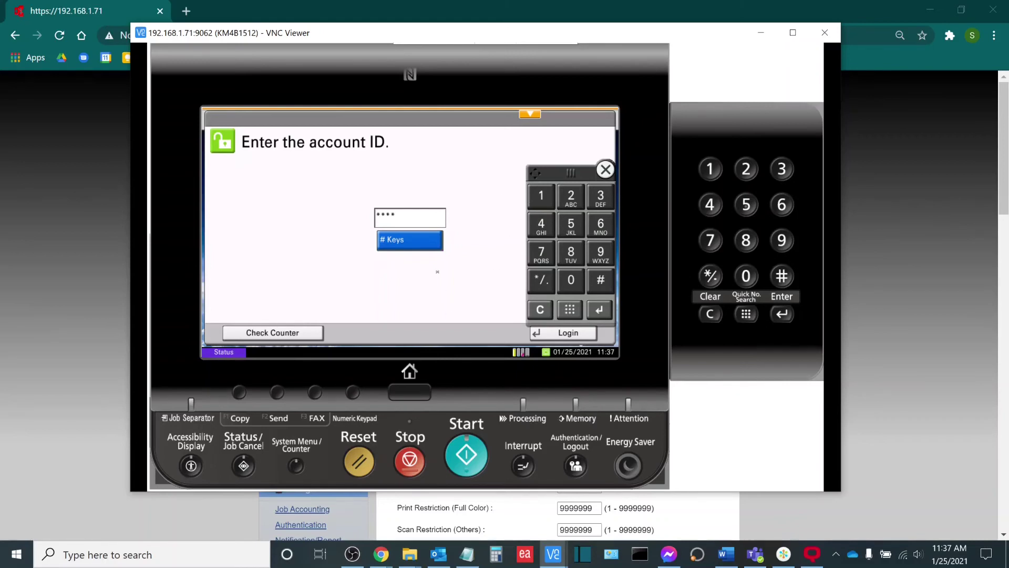
{"action": "left_click", "coordinate": [561, 332]}
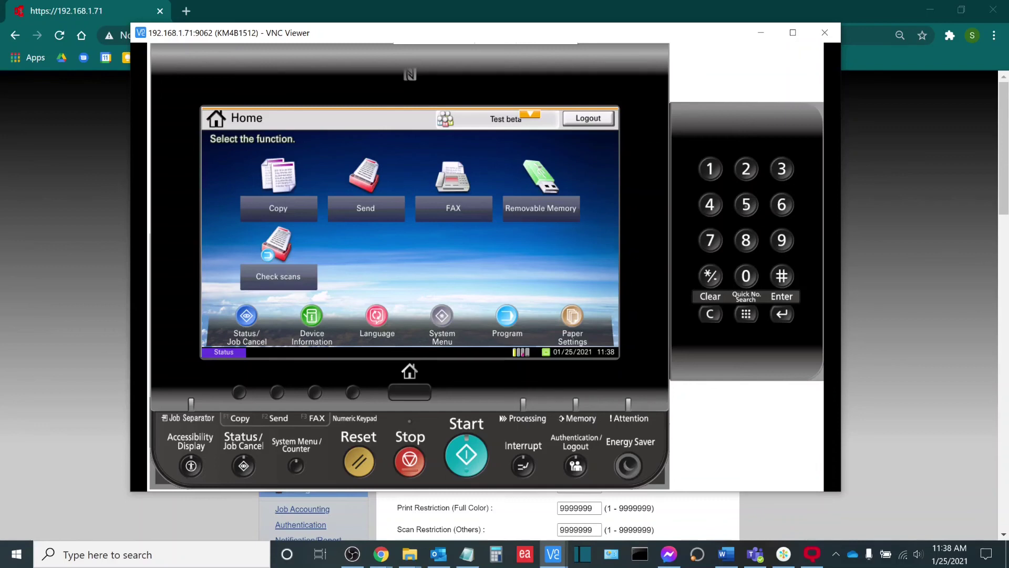
Step: Minimize the copier panel window and expand Job Status in Command Center's menu
{"action": "left_click", "coordinate": [760, 32]}
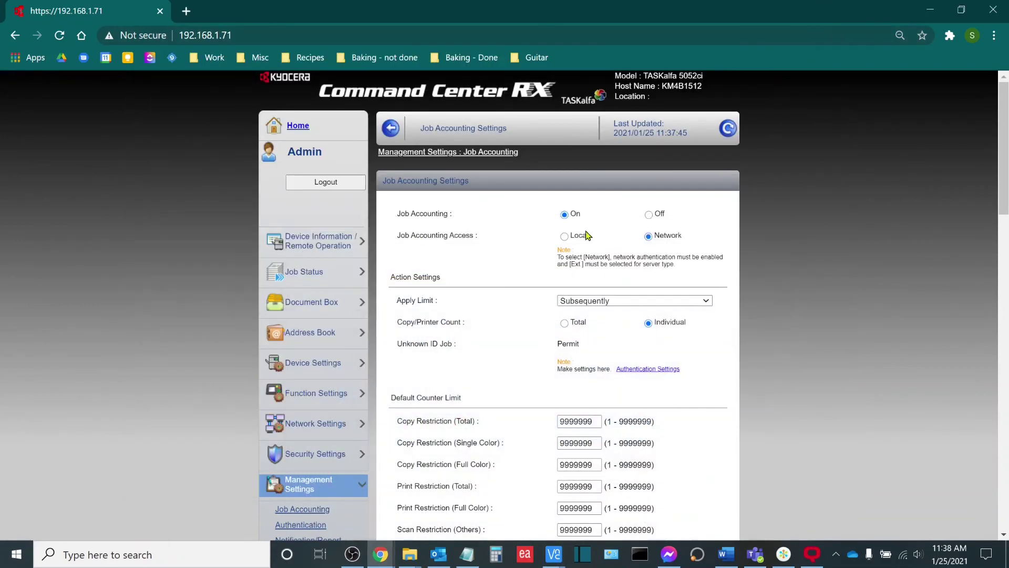
{"action": "left_click", "coordinate": [345, 273]}
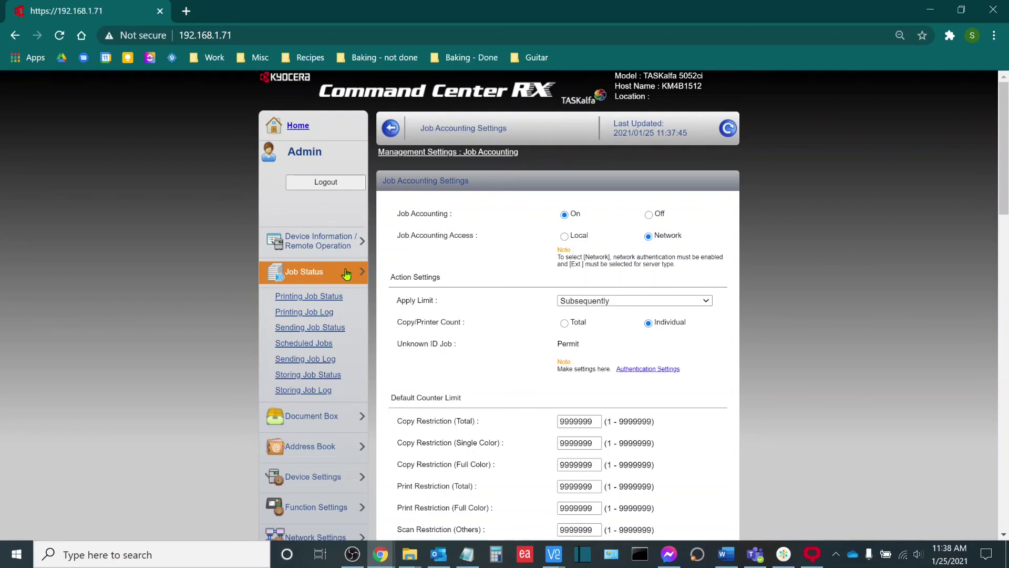